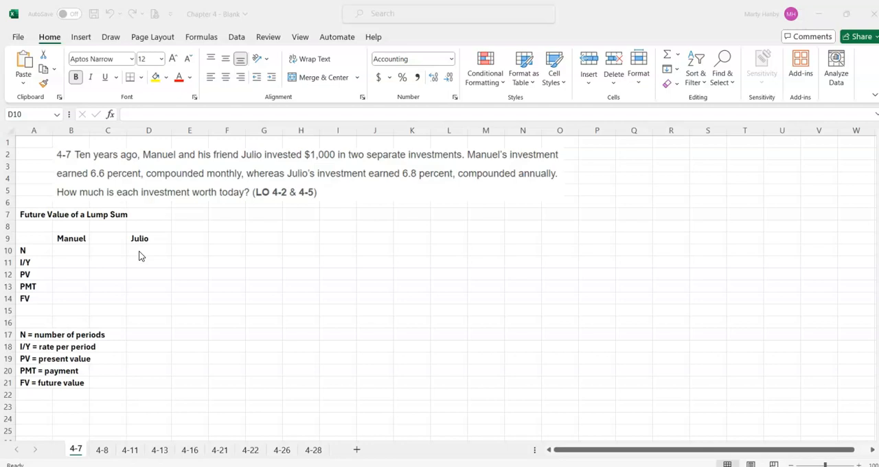
- Enter 10 as the number of periods (N) for the annually compounded investment in cell D10
{"action": "left_click", "coordinate": [147, 250]}
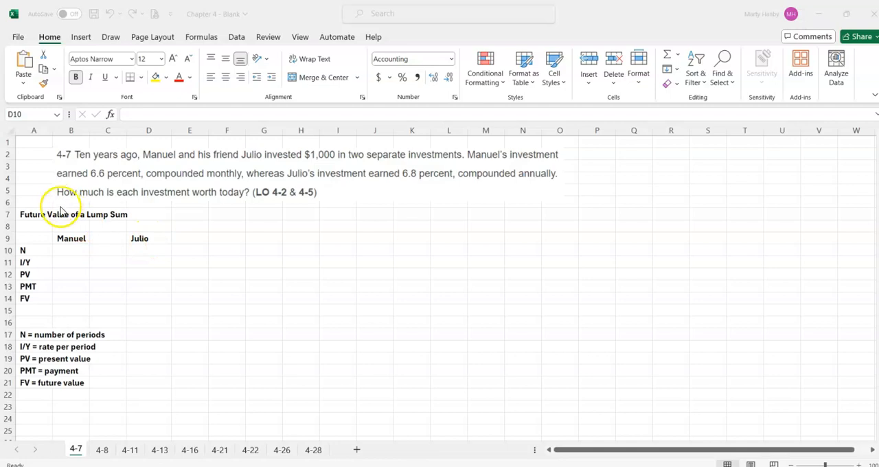
{"action": "left_click", "coordinate": [41, 215]}
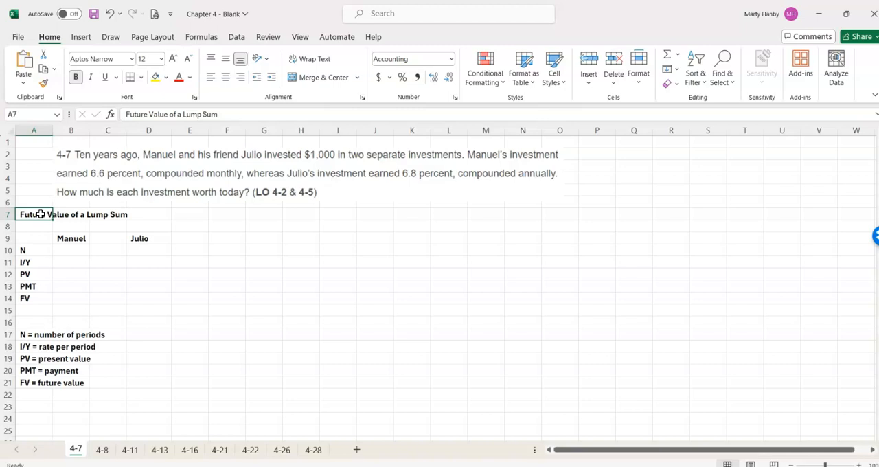
{"action": "left_click", "coordinate": [154, 250]}
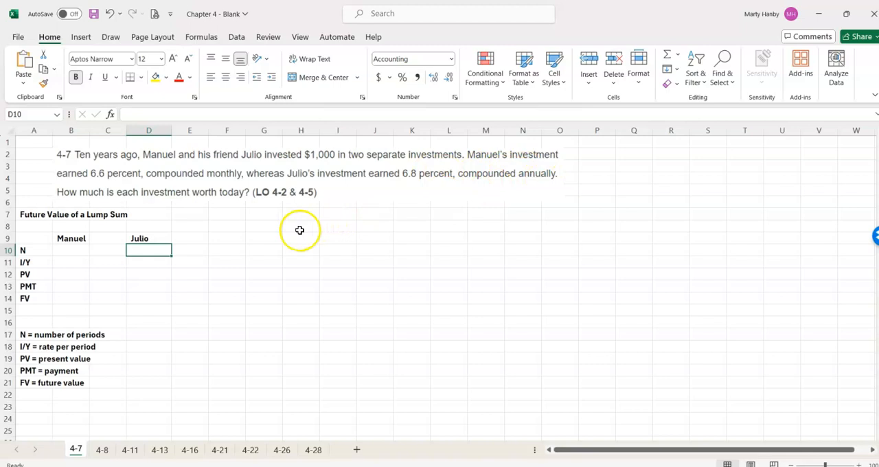
{"action": "type", "text": "10"}
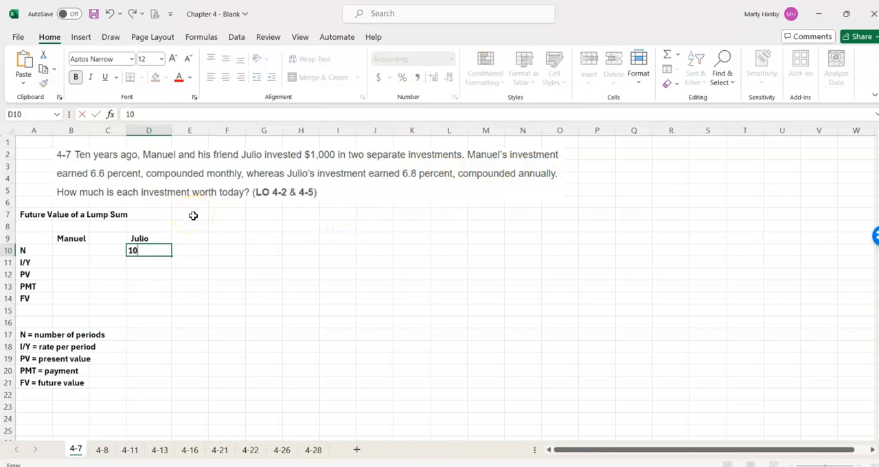
{"action": "key", "text": "Return"}
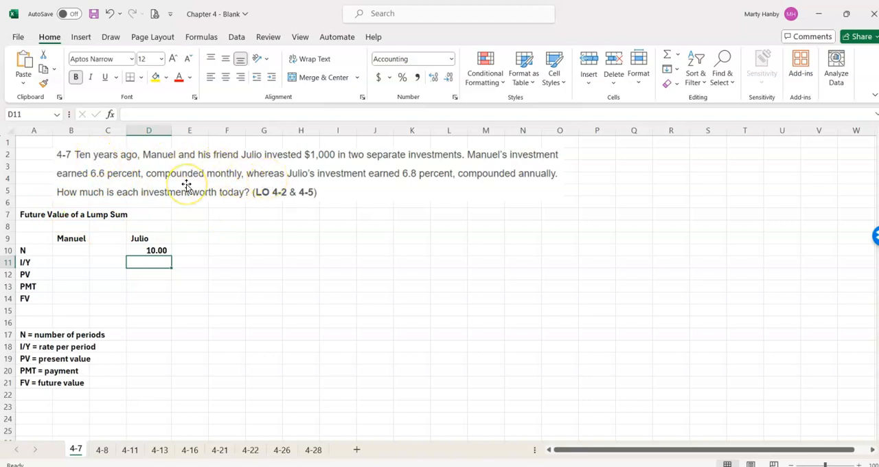
- Enter .068 as the rate per period in D11 and format it as a percentage with two decimals
{"action": "type", "text": ".068"}
{"action": "key", "text": "Return"}
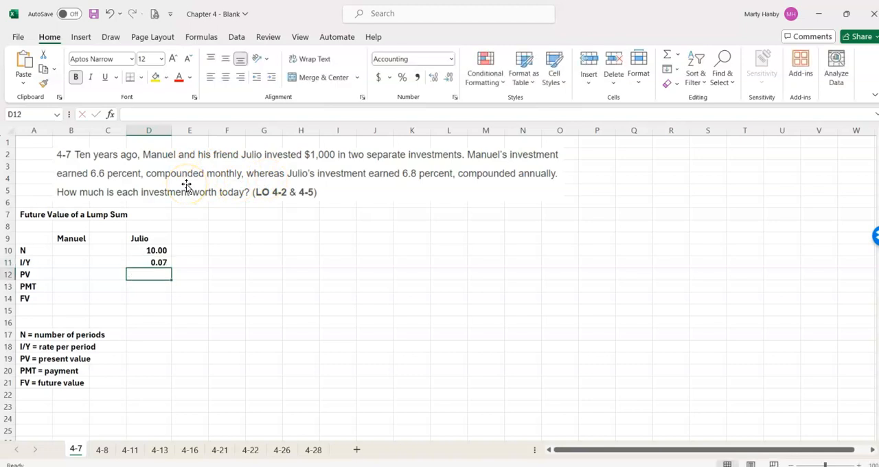
{"action": "left_click", "coordinate": [158, 262]}
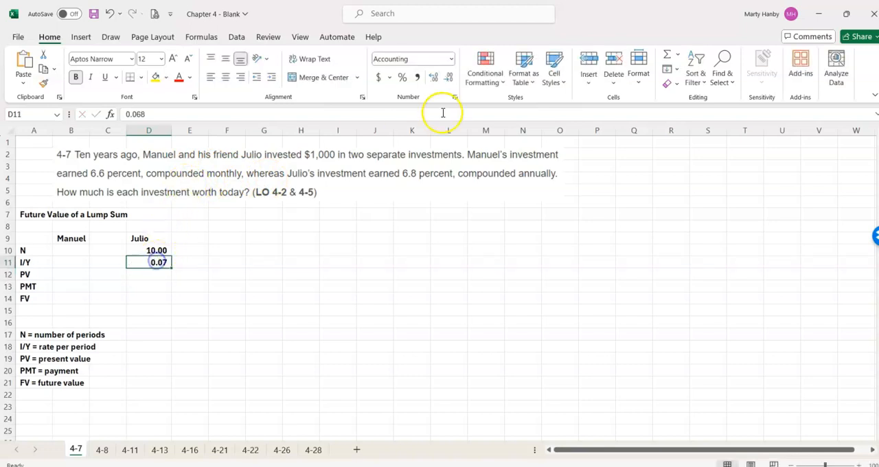
{"action": "left_click", "coordinate": [403, 77]}
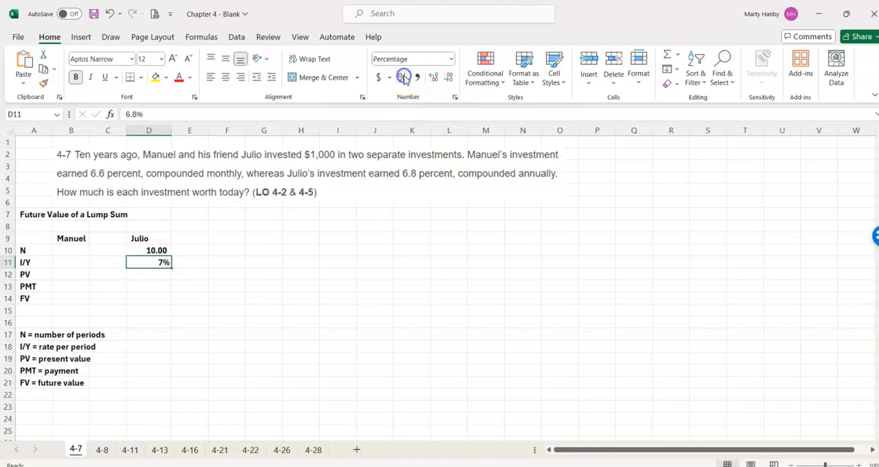
{"action": "left_click", "coordinate": [434, 77]}
{"action": "left_click", "coordinate": [434, 77]}
- Enter -1000 as the present value in D12 and 0 as the payment in D13
{"action": "left_click", "coordinate": [154, 277]}
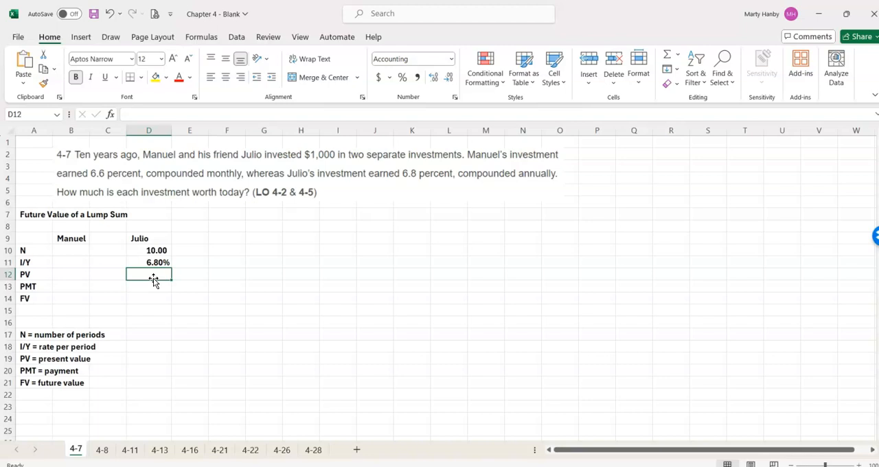
{"action": "type", "text": "-1000"}
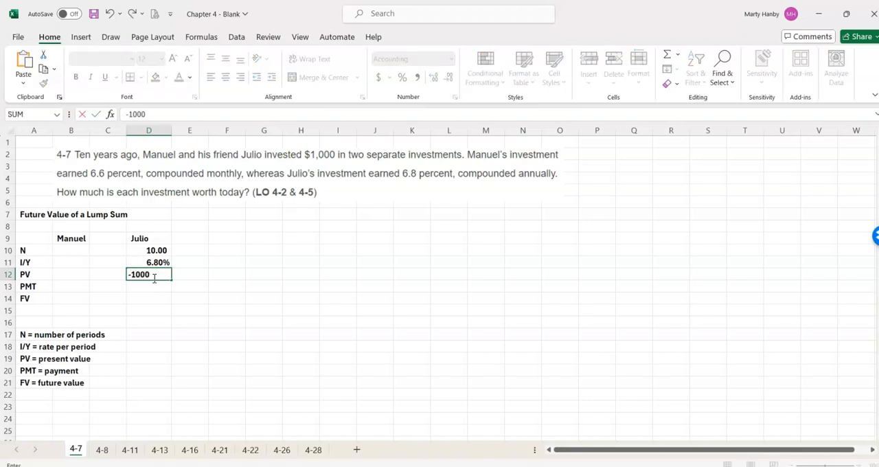
{"action": "key", "text": "Return"}
{"action": "left_click", "coordinate": [148, 294]}
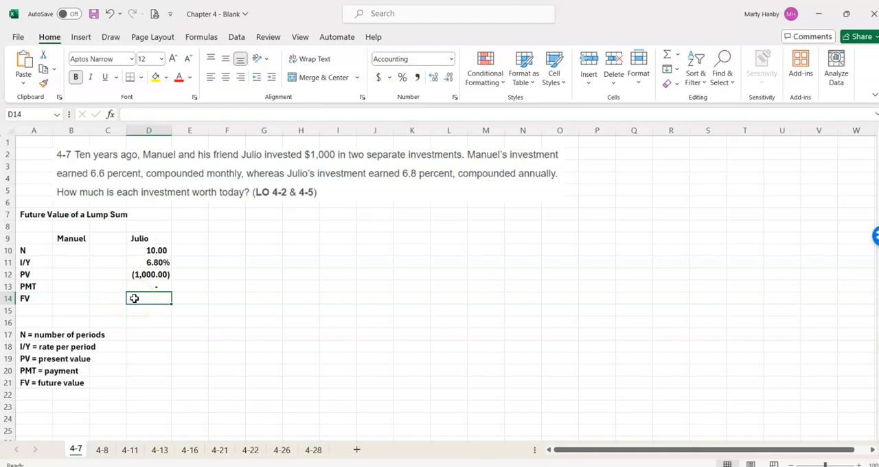
- Calculate the future value of the annually compounded investment in D14 with the formula =FV(D11,D10,D13,D12)
{"action": "type", "text": "="}
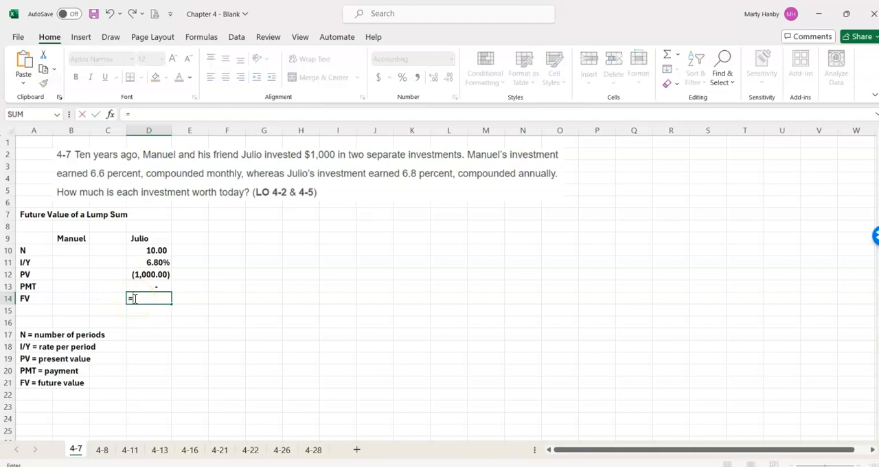
{"action": "type", "text": "FV"}
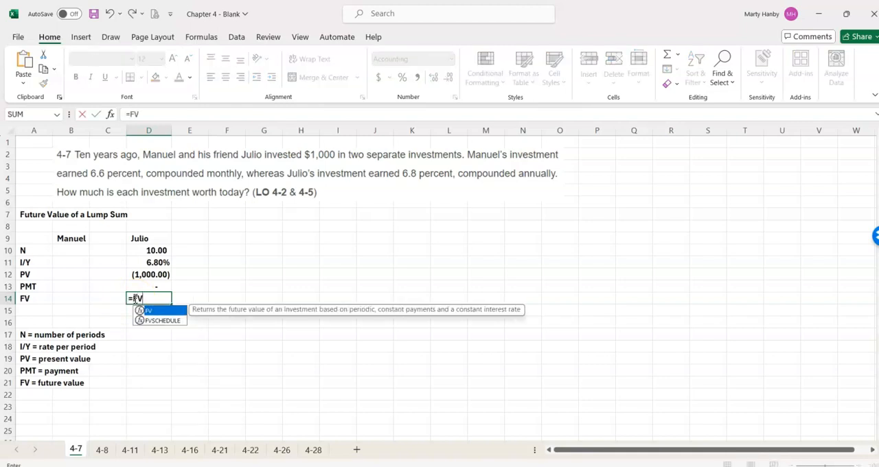
{"action": "type", "text": "("}
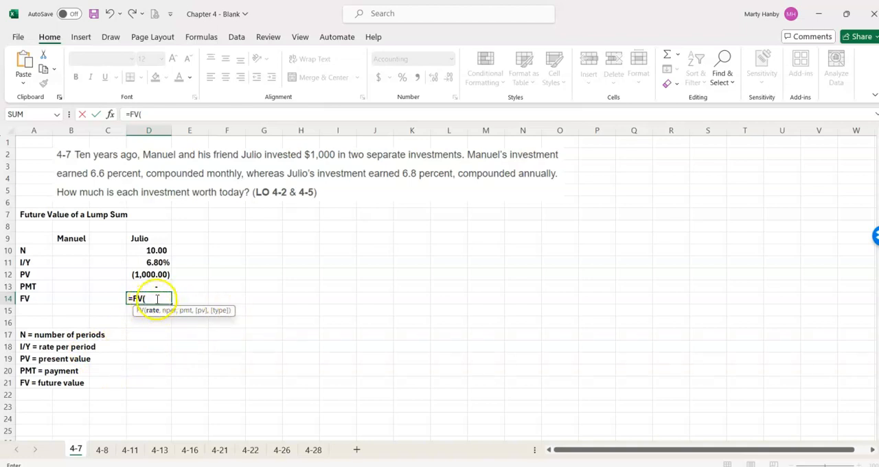
{"action": "left_click", "coordinate": [153, 263]}
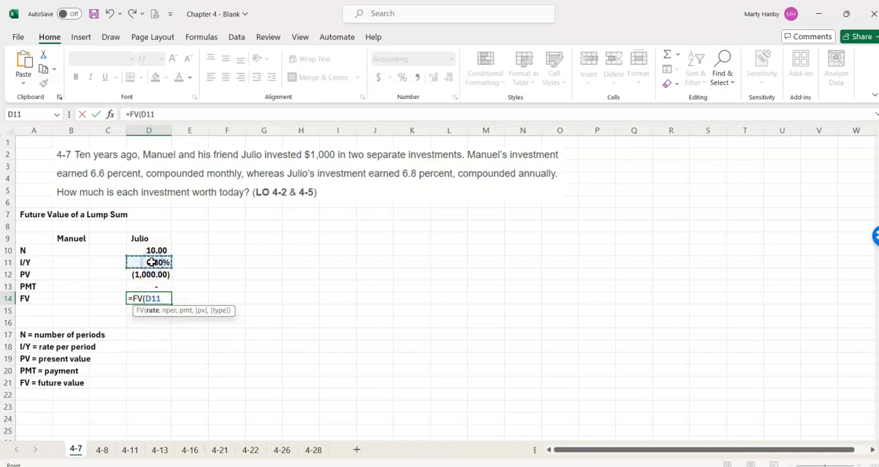
{"action": "type", "text": ","}
{"action": "left_click", "coordinate": [152, 251]}
{"action": "type", "text": ","}
{"action": "left_click", "coordinate": [152, 286]}
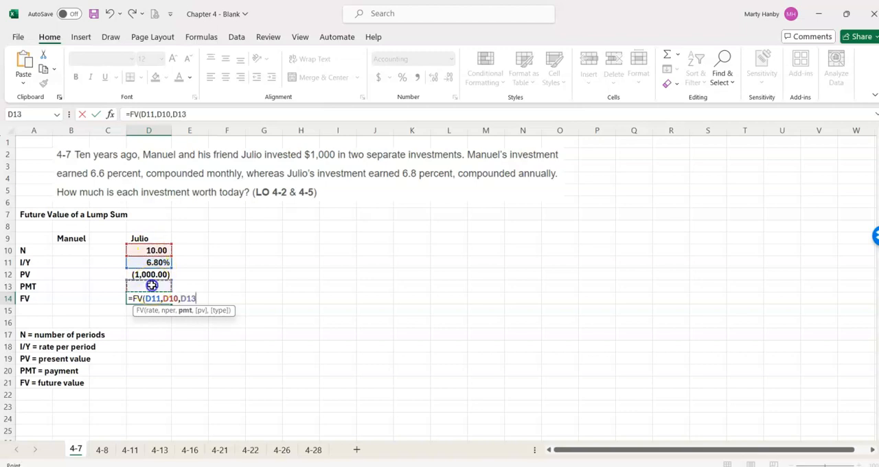
{"action": "type", "text": ","}
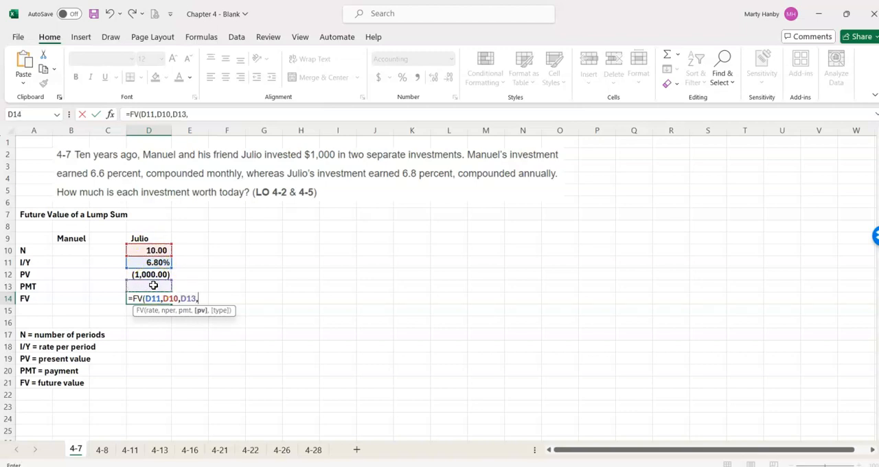
{"action": "left_click", "coordinate": [153, 275]}
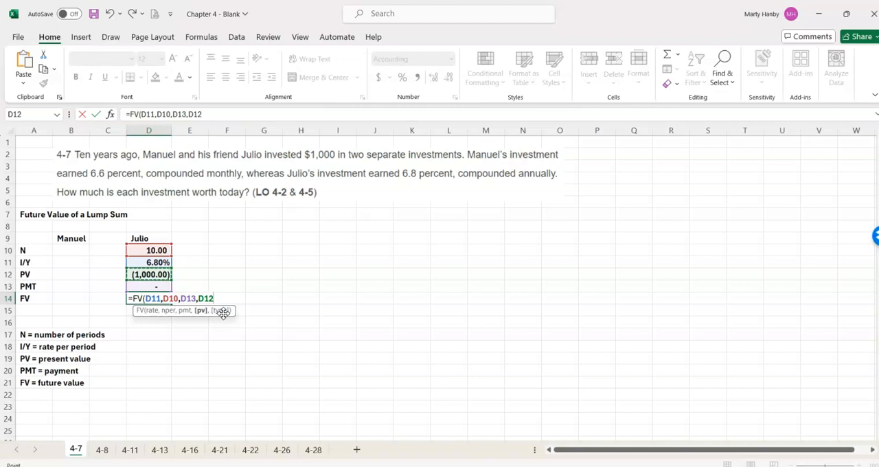
{"action": "type", "text": ")"}
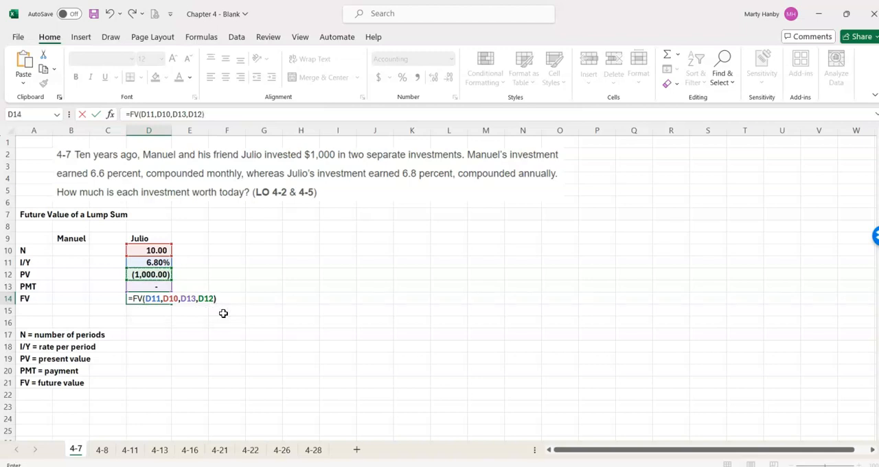
{"action": "key", "text": "Return"}
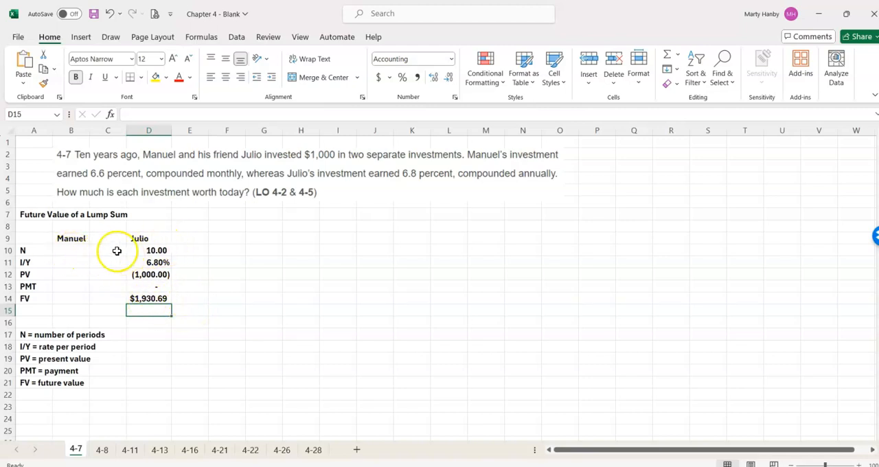
- Enter =10*12 in B10 as the number of periods for the monthly compounded investment
{"action": "left_click", "coordinate": [73, 248]}
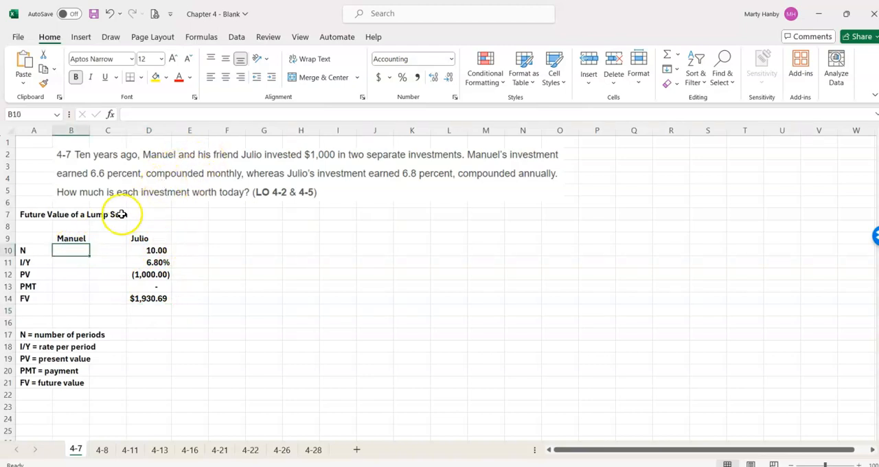
{"action": "type", "text": "="}
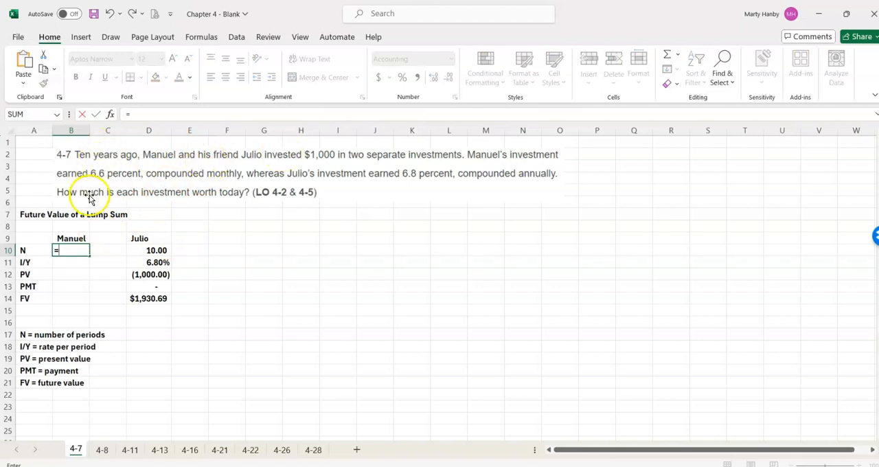
{"action": "type", "text": "10*12"}
{"action": "key", "text": "Return"}
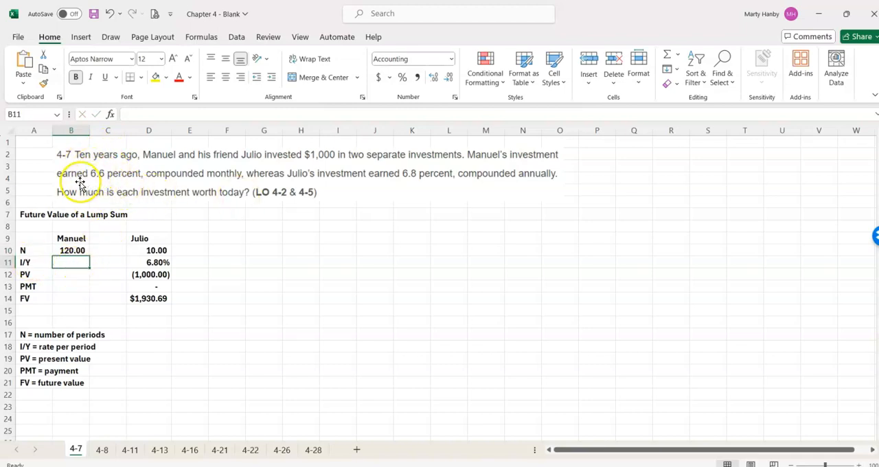
- Enter =.066/12 as the monthly rate in B11 and format it as a percentage with two decimals
{"action": "type", "text": "="}
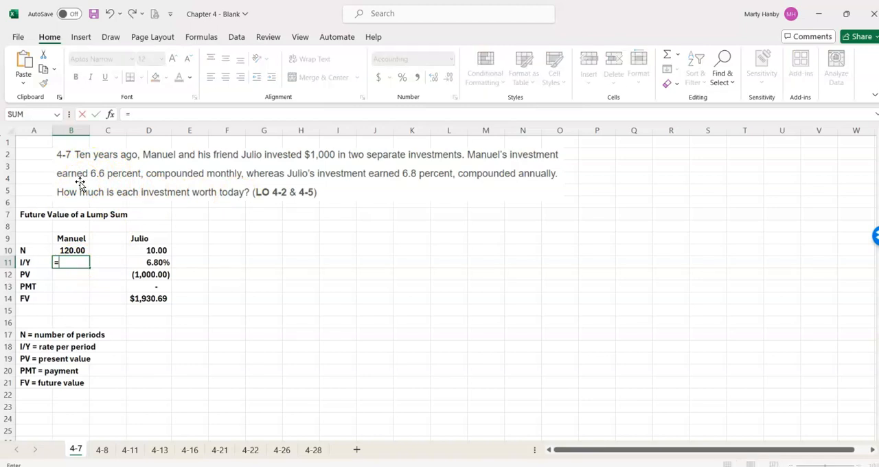
{"action": "type", "text": ".066/12"}
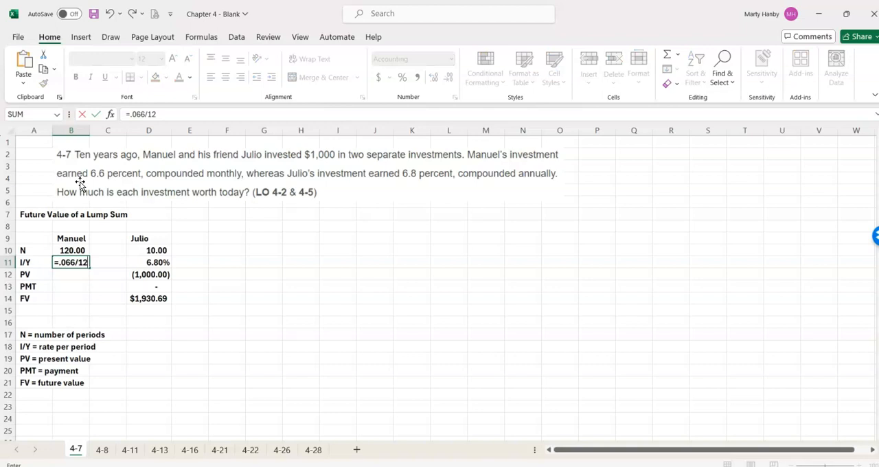
{"action": "key", "text": "Return"}
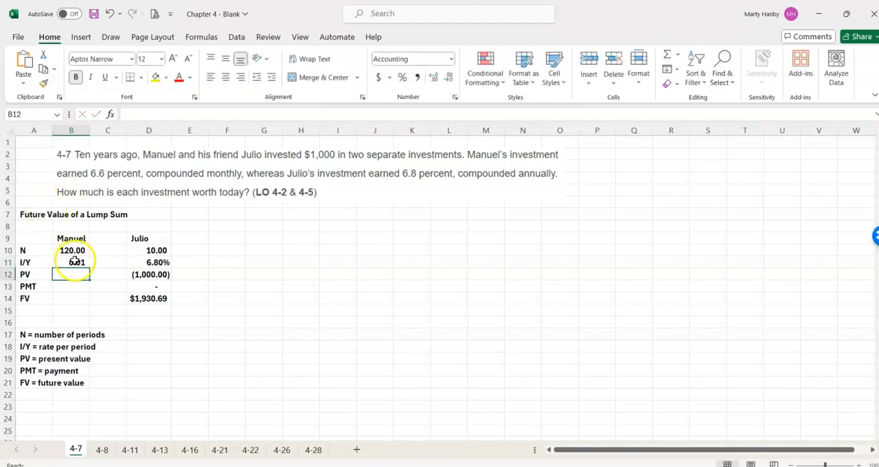
{"action": "left_click", "coordinate": [74, 261]}
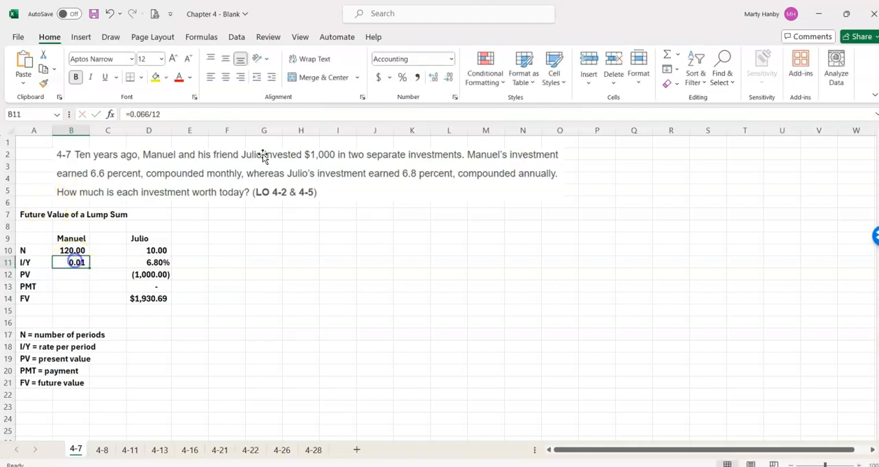
{"action": "left_click", "coordinate": [403, 78]}
{"action": "left_click", "coordinate": [435, 78]}
{"action": "left_click", "coordinate": [436, 78]}
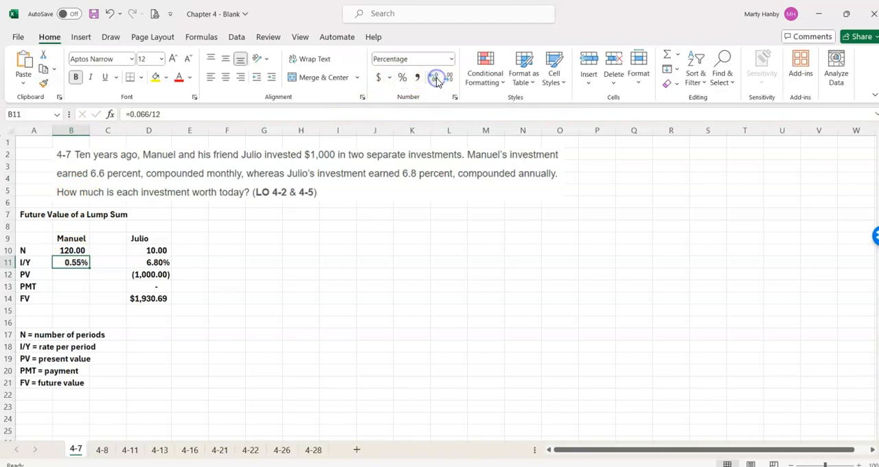
- Enter -1000 as the present value in B12 and 0 as the payment in B13
{"action": "left_click", "coordinate": [69, 275]}
{"action": "type", "text": "-100"}
{"action": "type", "text": "0"}
{"action": "key", "text": "Return"}
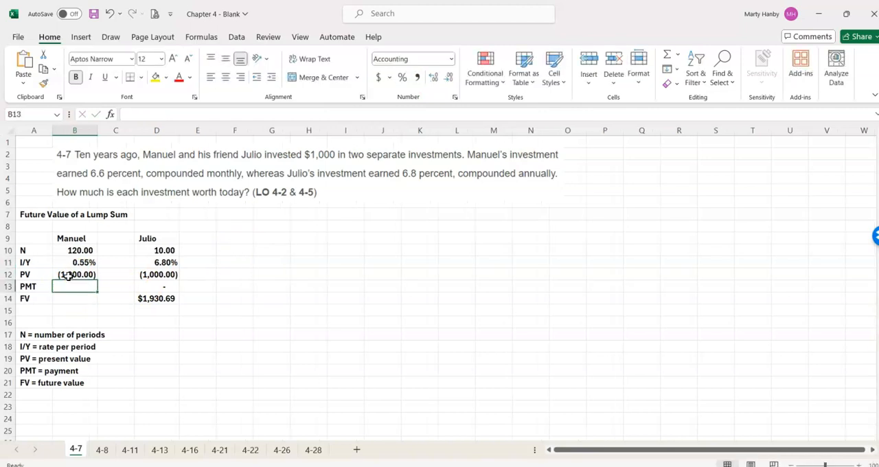
{"action": "key", "text": "Return"}
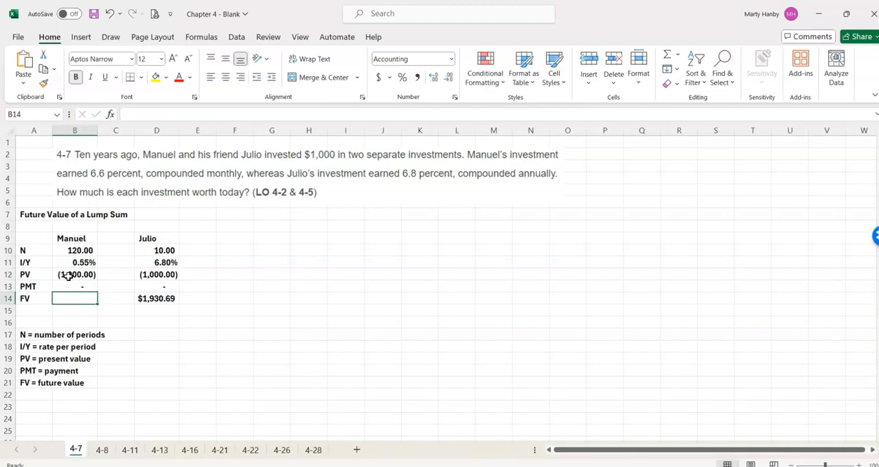
- Calculate the future value of the monthly compounded investment in B14 with the formula =FV(B11,B10,B13,B12)
{"action": "left_click", "coordinate": [146, 298]}
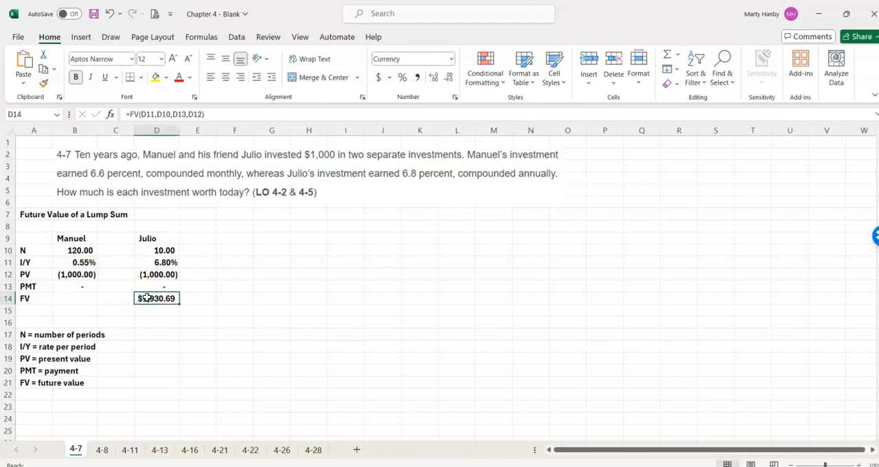
{"action": "left_click", "coordinate": [80, 297]}
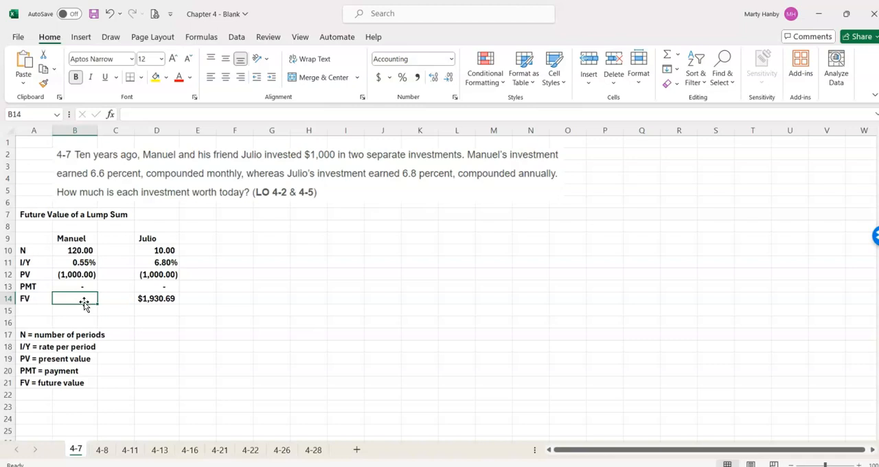
{"action": "type", "text": "=FV"}
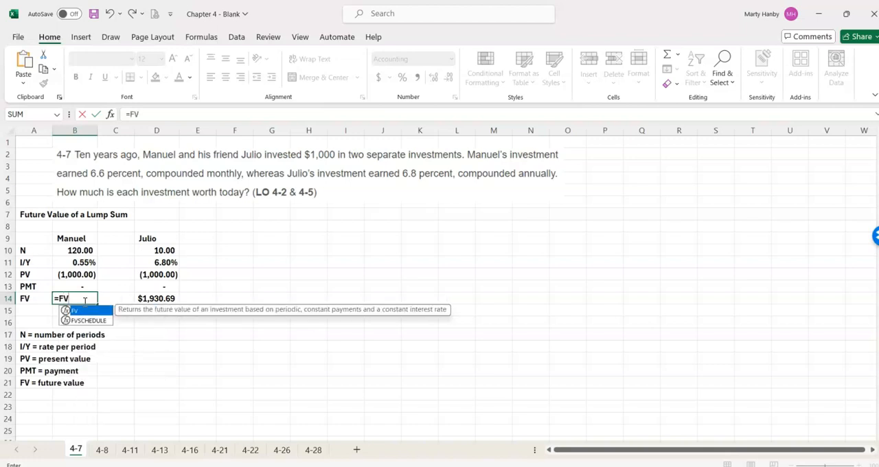
{"action": "type", "text": "("}
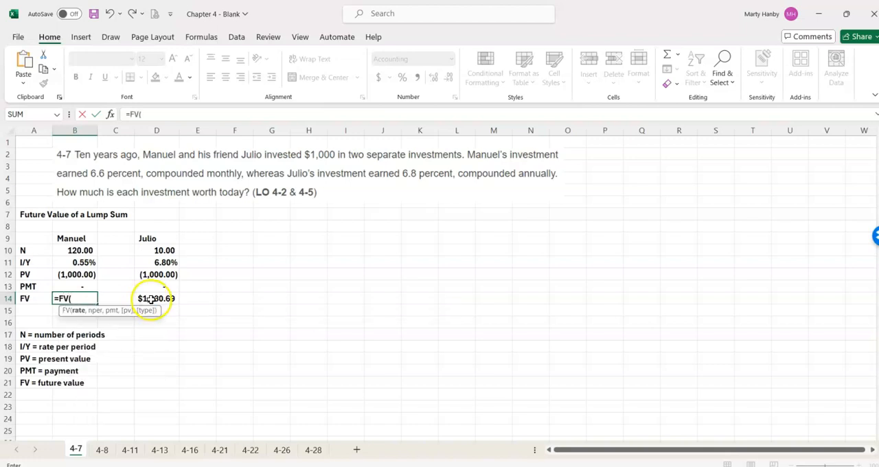
{"action": "left_click", "coordinate": [81, 263]}
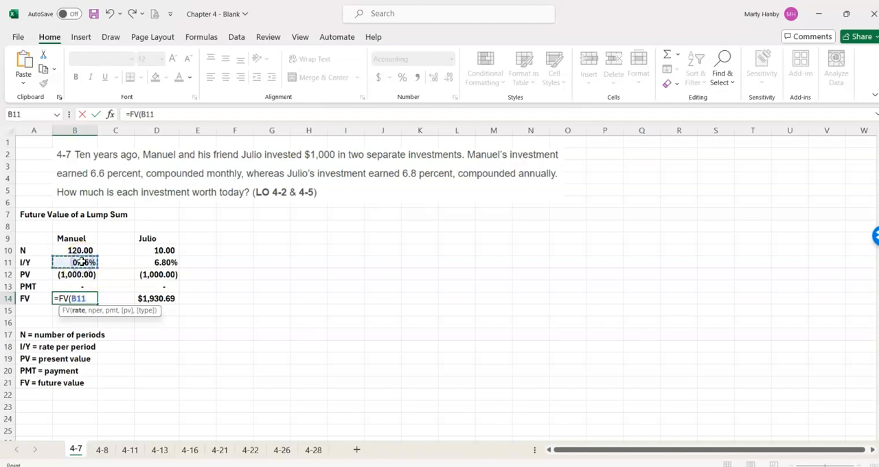
{"action": "type", "text": ","}
{"action": "left_click", "coordinate": [71, 248]}
{"action": "type", "text": ","}
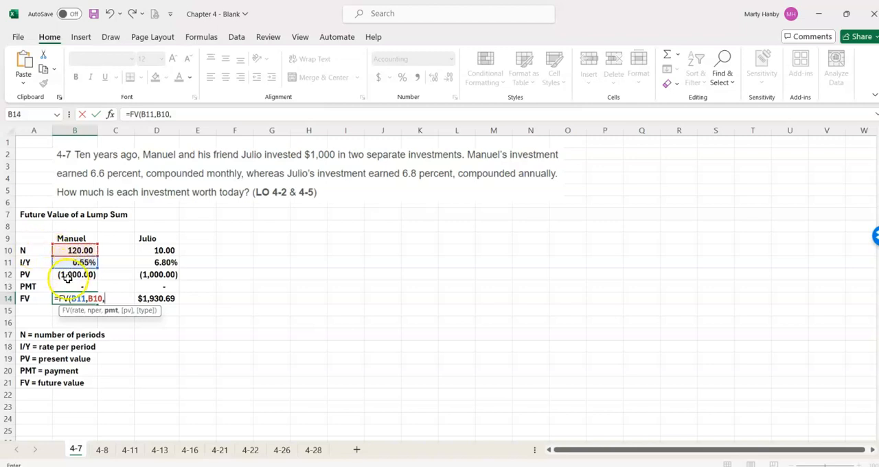
{"action": "left_click", "coordinate": [71, 287]}
{"action": "type", "text": ","}
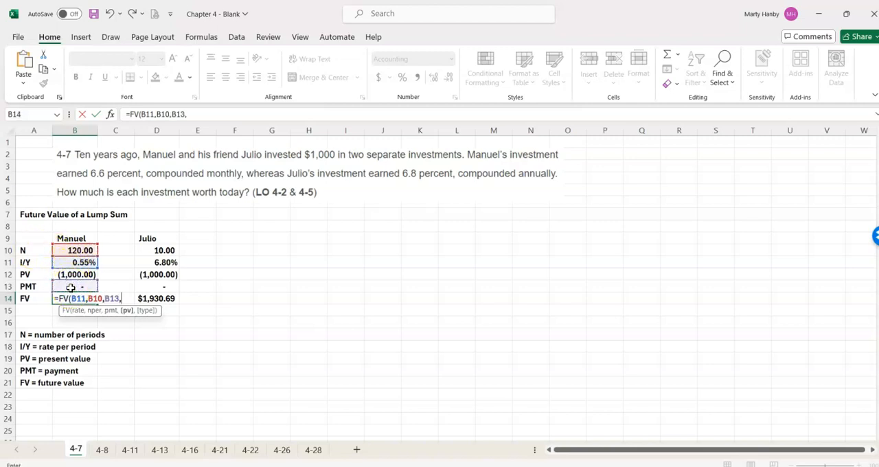
{"action": "left_click", "coordinate": [62, 274]}
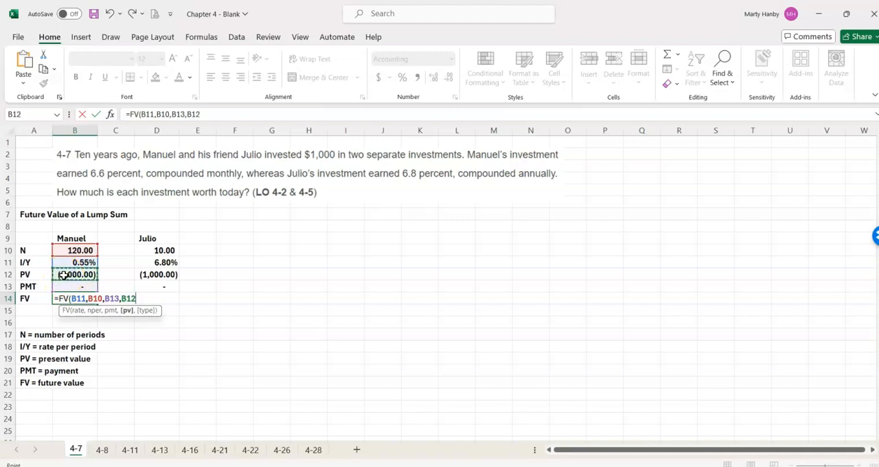
{"action": "type", "text": ")"}
{"action": "key", "text": "Return"}
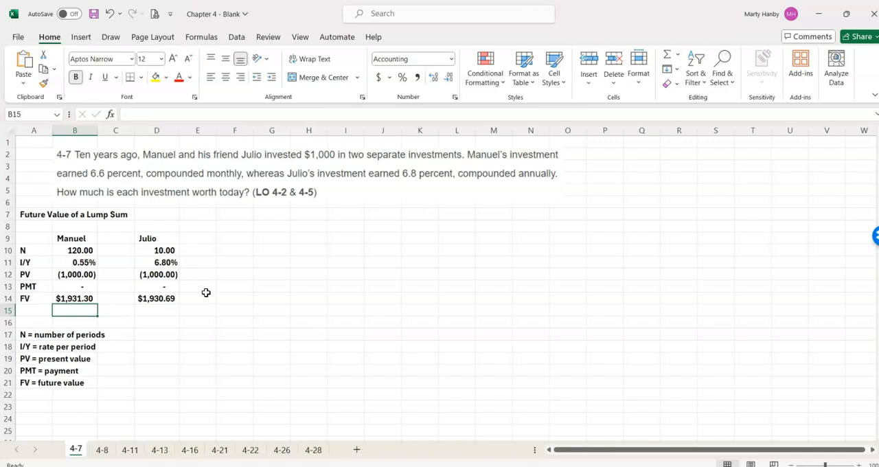
{"action": "left_click", "coordinate": [73, 300]}
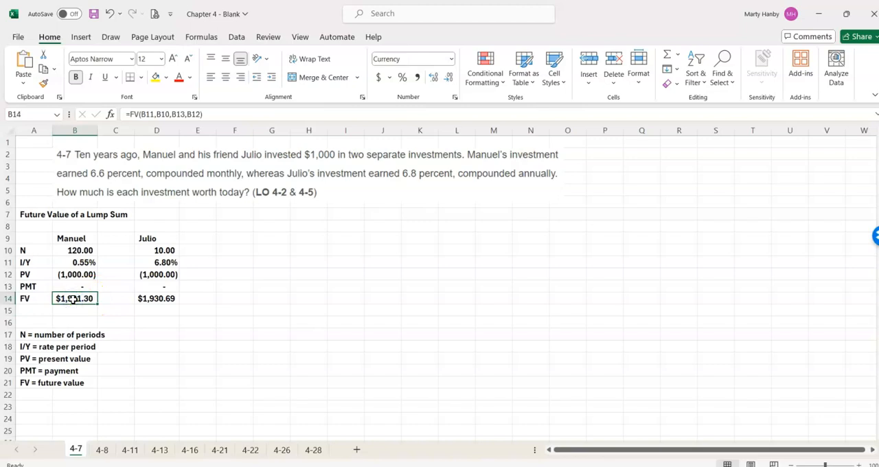